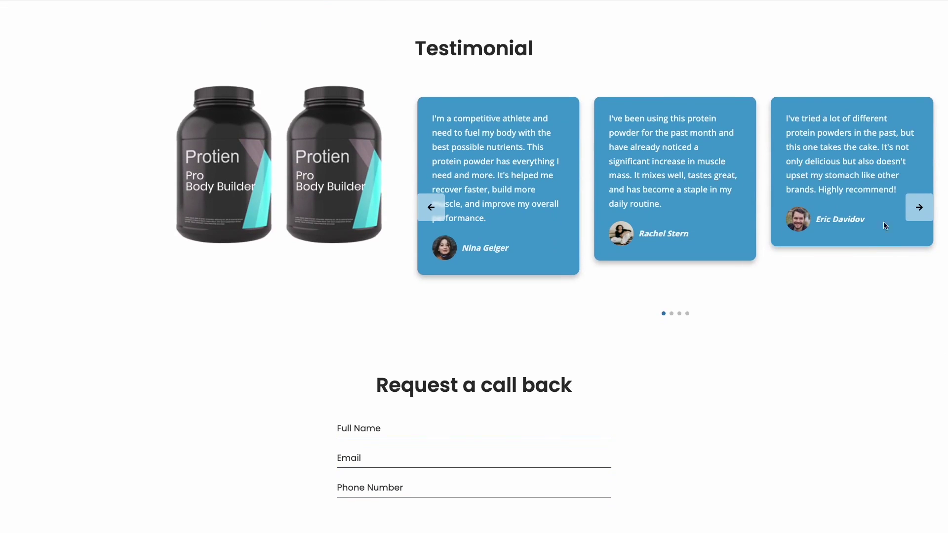
Browse the sample testimonials carousel, then create a new Testimonials Slider widget
click(920, 220)
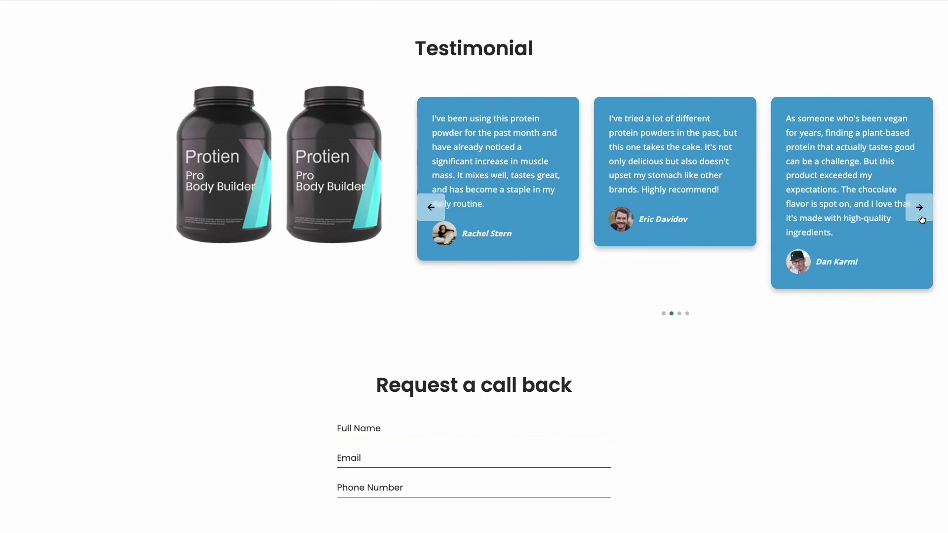
click(919, 208)
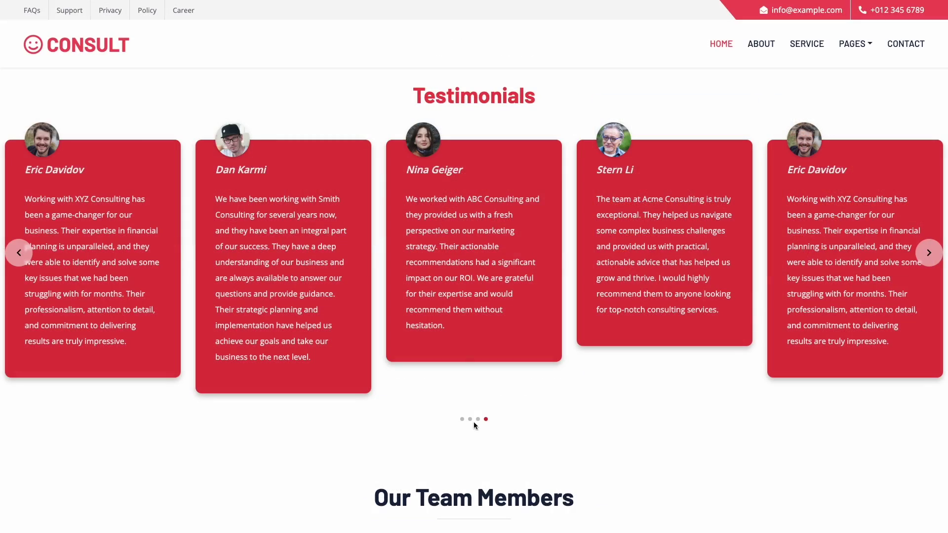
click(470, 419)
click(478, 423)
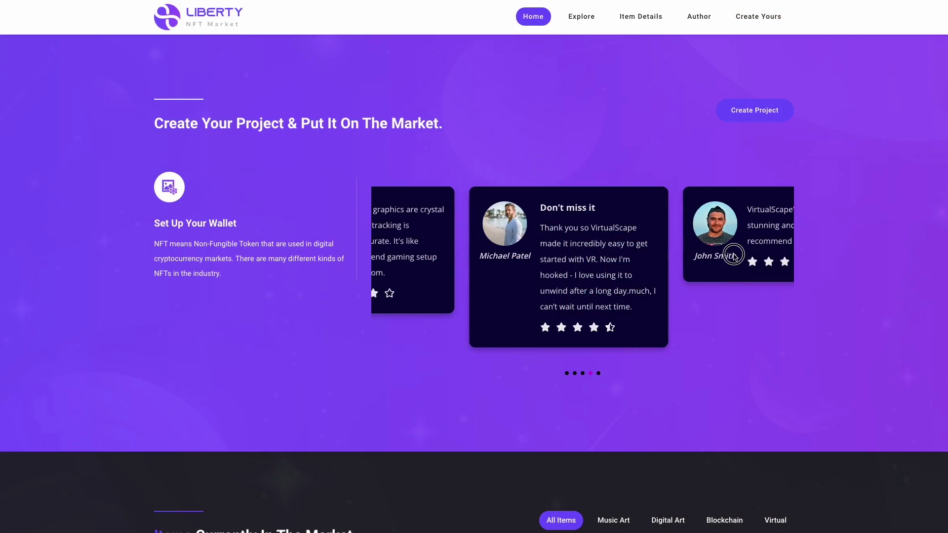
drag(733, 255, 564, 255)
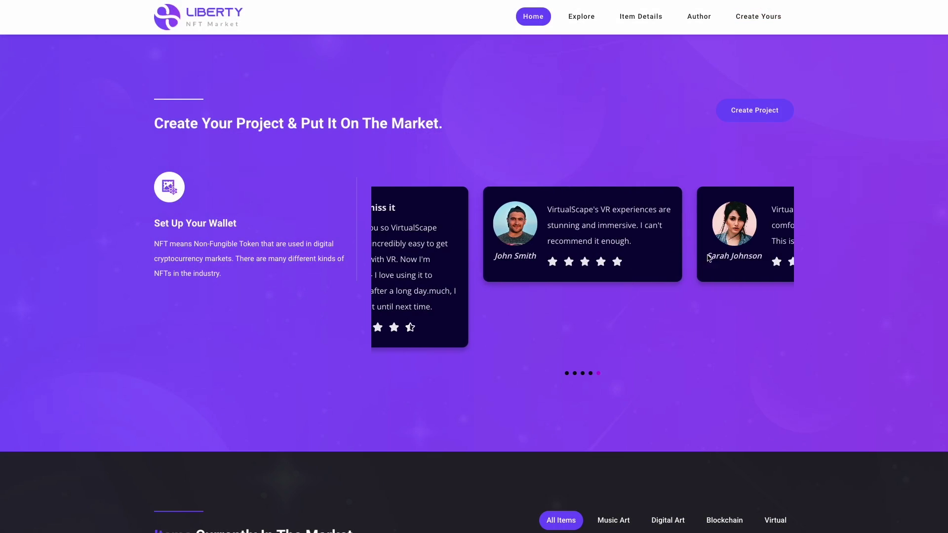
drag(711, 256, 555, 261)
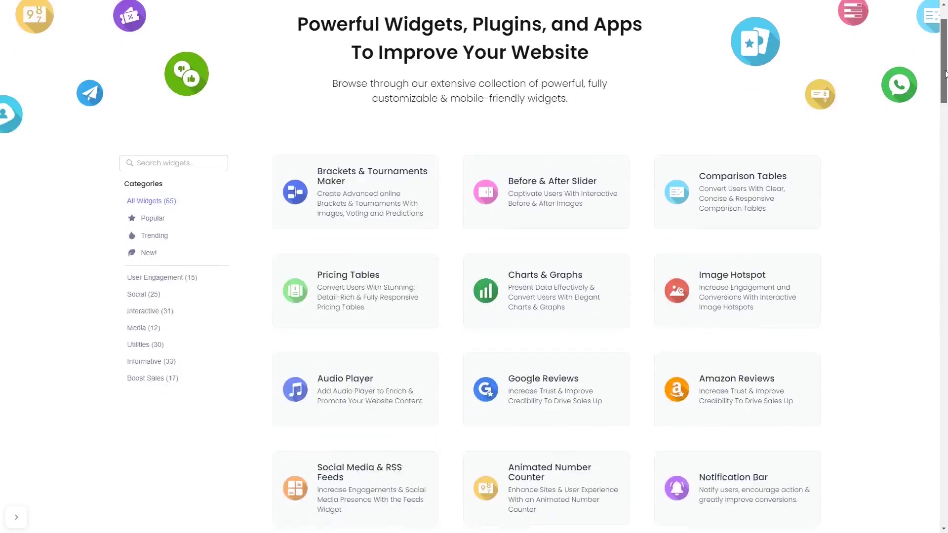
drag(944, 72, 945, 204)
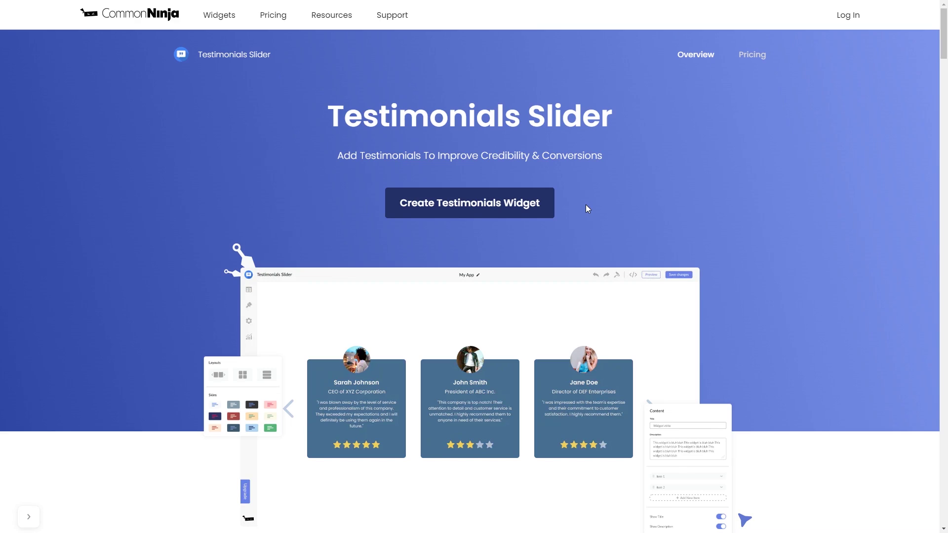
click(545, 215)
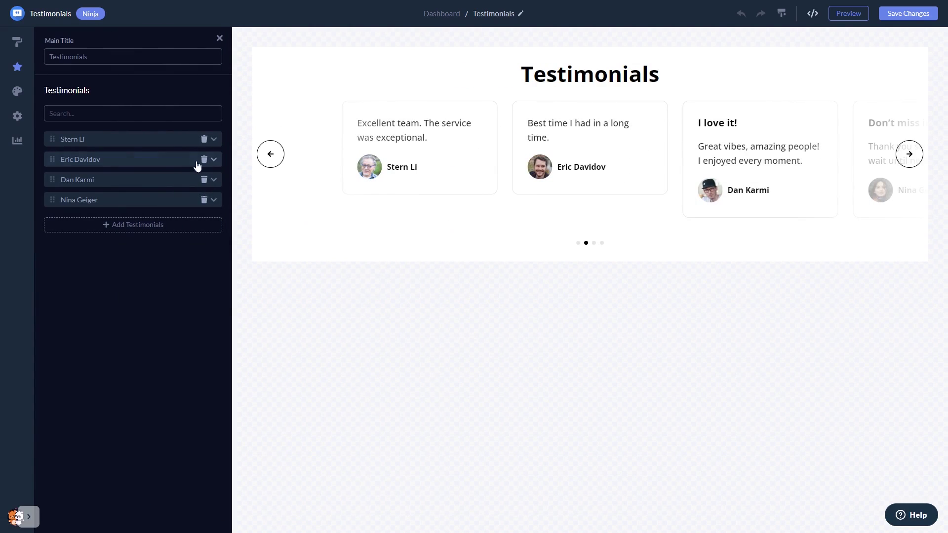
Expand the Stern Li testimonial to reveal its editable fields
click(174, 139)
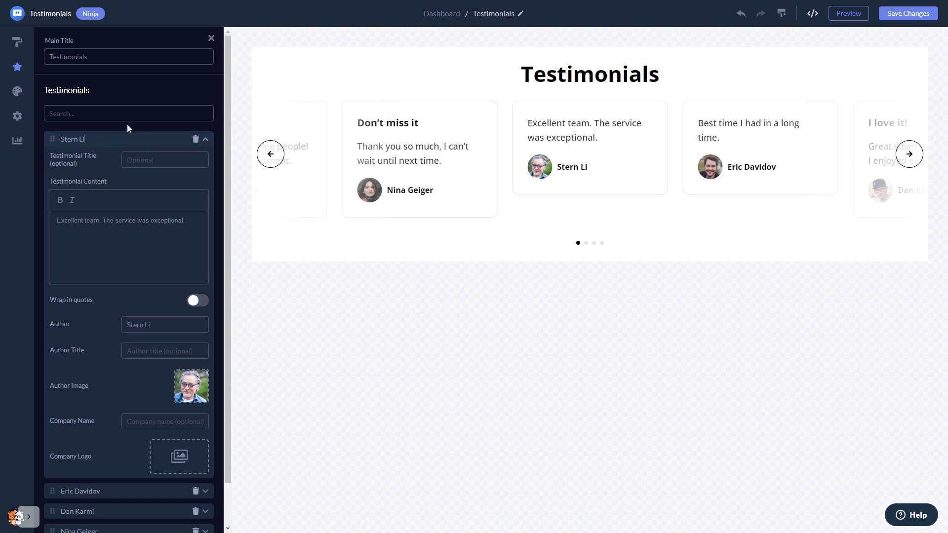
Choose the third layout, placing author photos beside the testimonial text
click(18, 42)
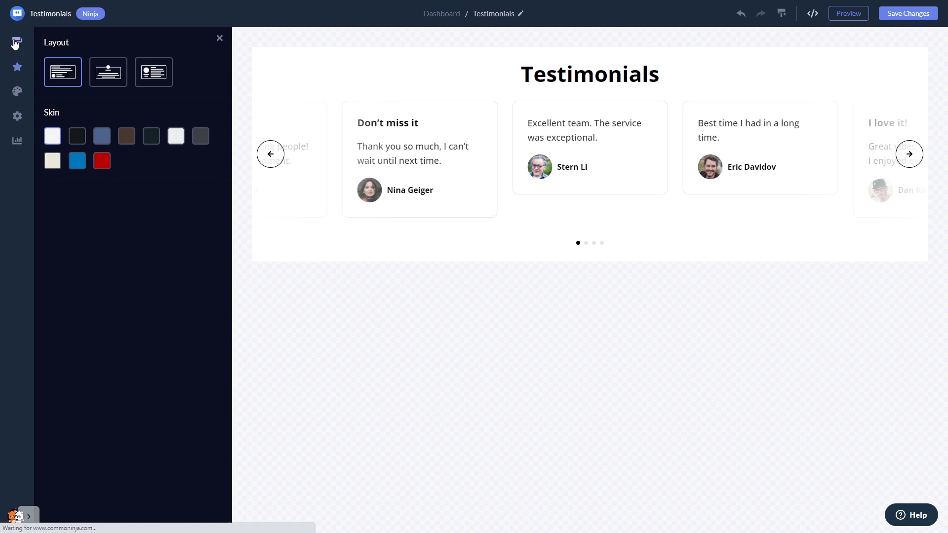
click(108, 72)
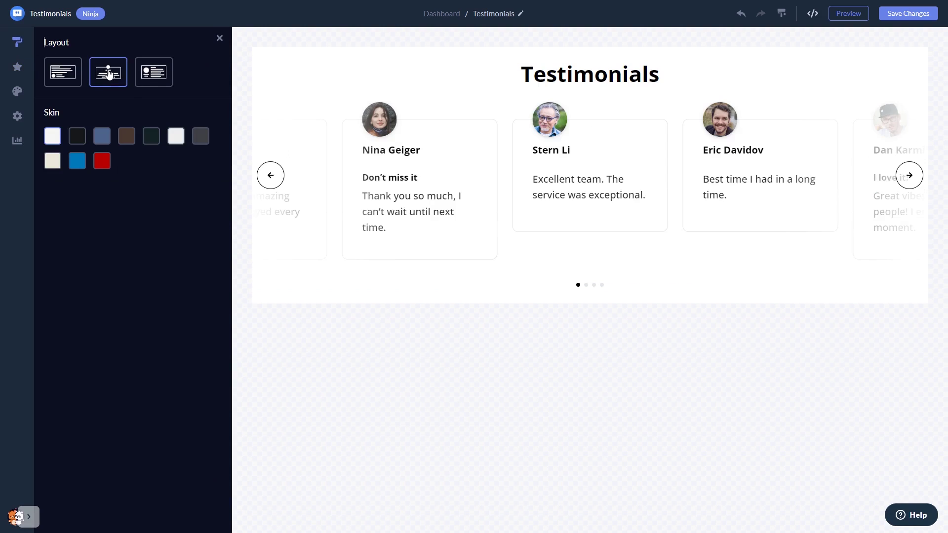
click(154, 72)
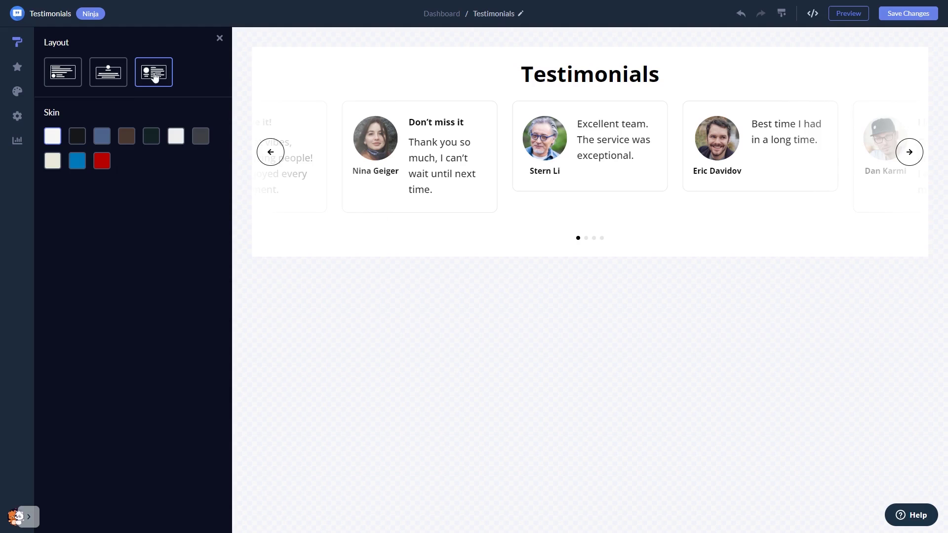
Try the black, blue and brown skins, then settle on dark green-black
click(78, 136)
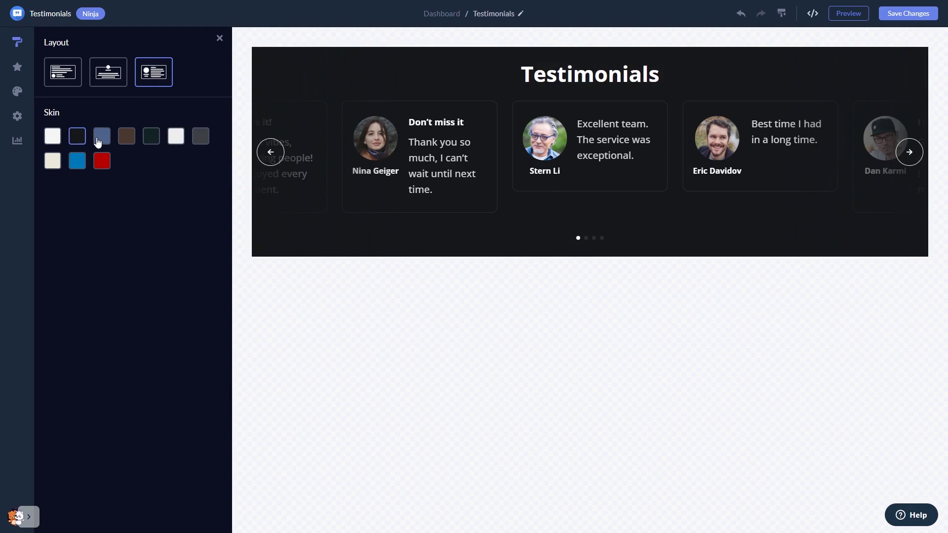
click(102, 136)
click(126, 136)
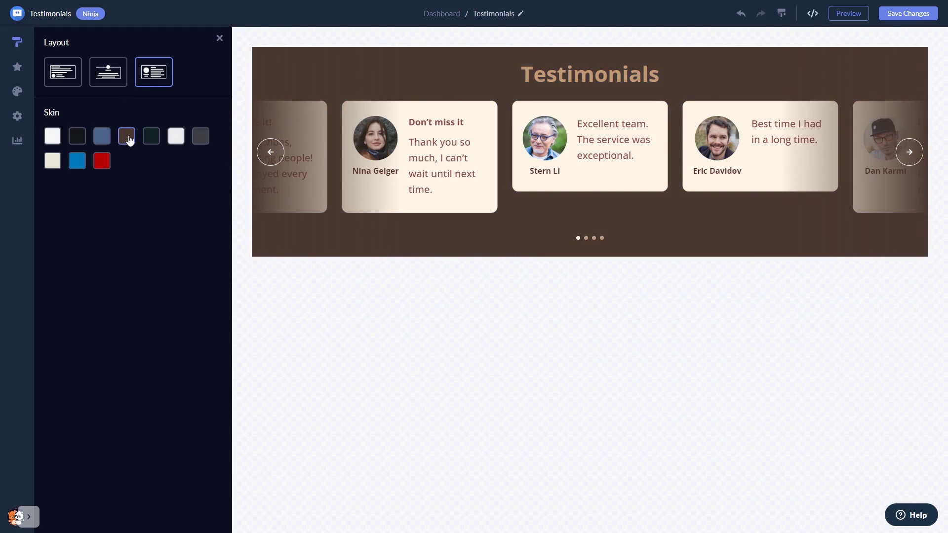
click(151, 136)
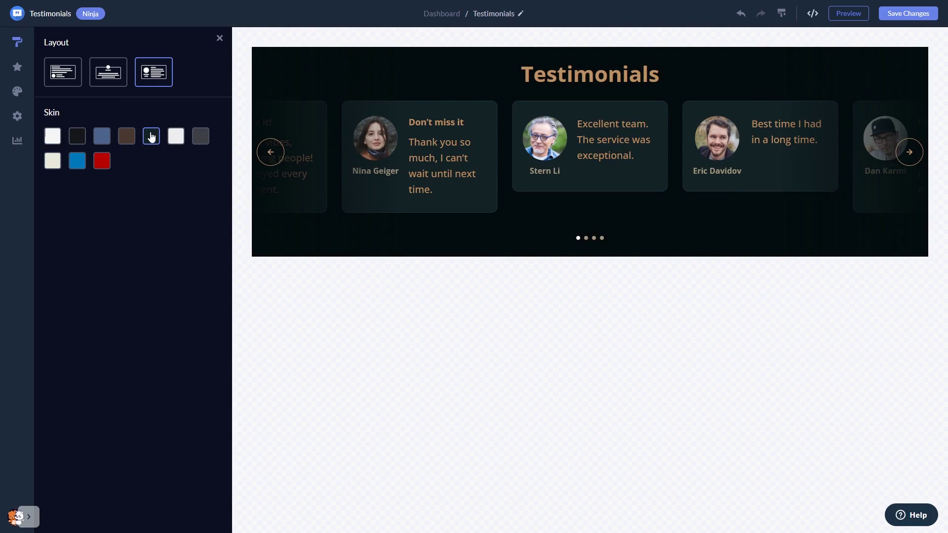
click(18, 91)
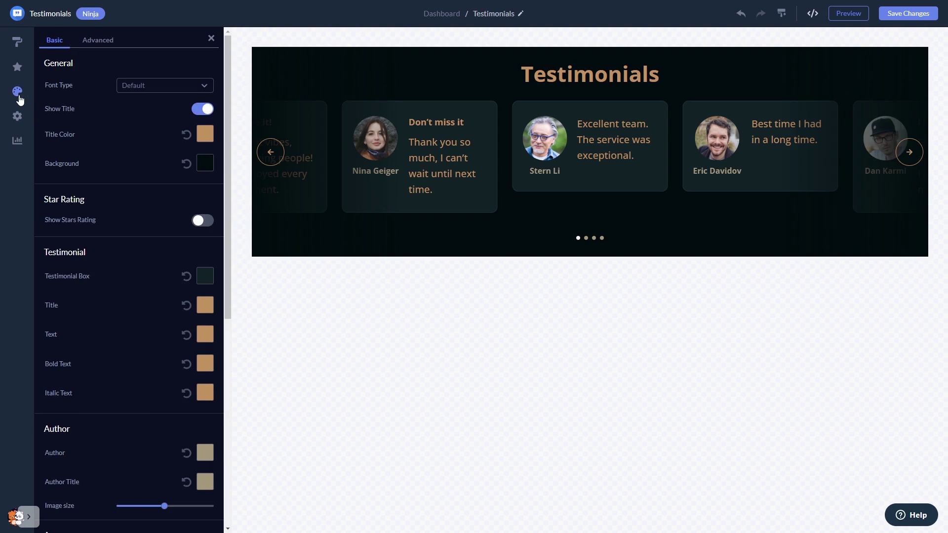
Review the looping, transition speed and autoplay settings, then return to the widgets dashboard
click(17, 116)
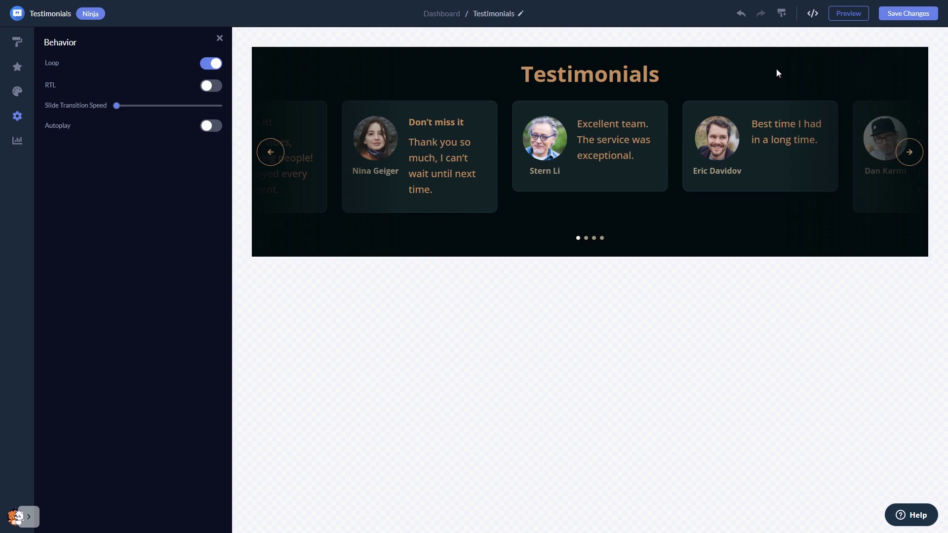
click(442, 13)
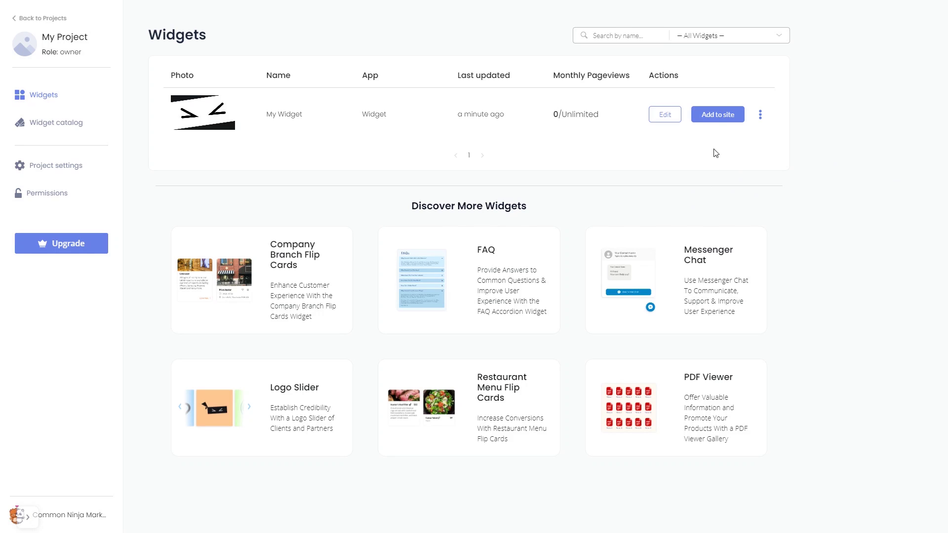
Copy the widget's installation code to the clipboard and close the code window
click(722, 118)
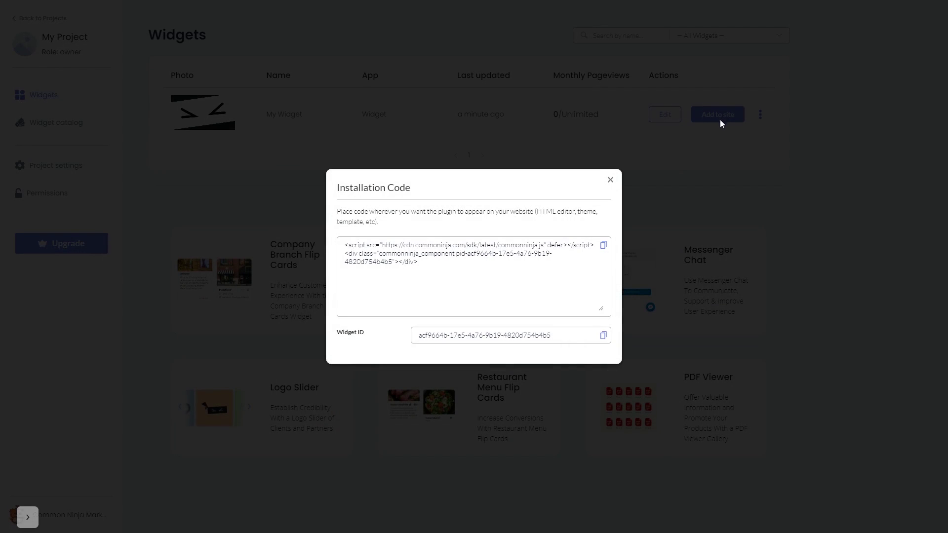
click(604, 245)
click(604, 247)
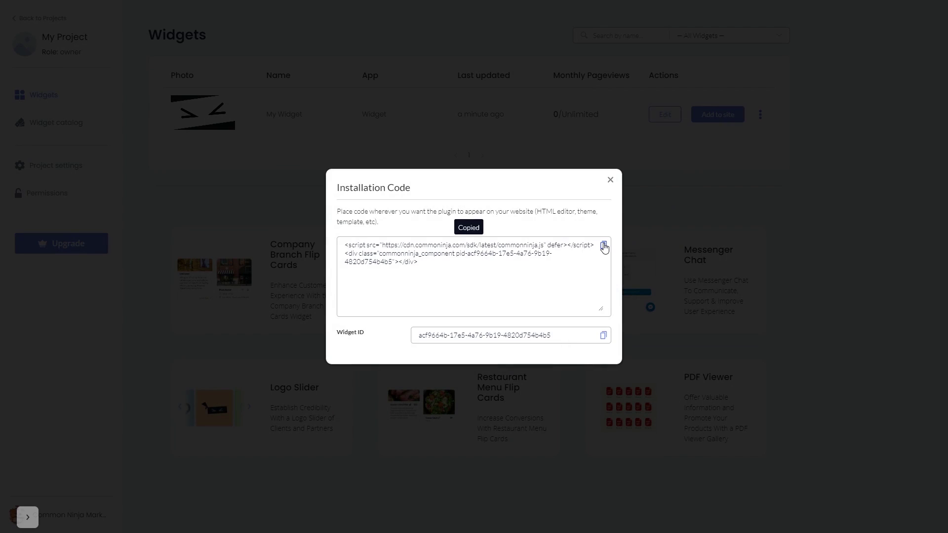
click(612, 180)
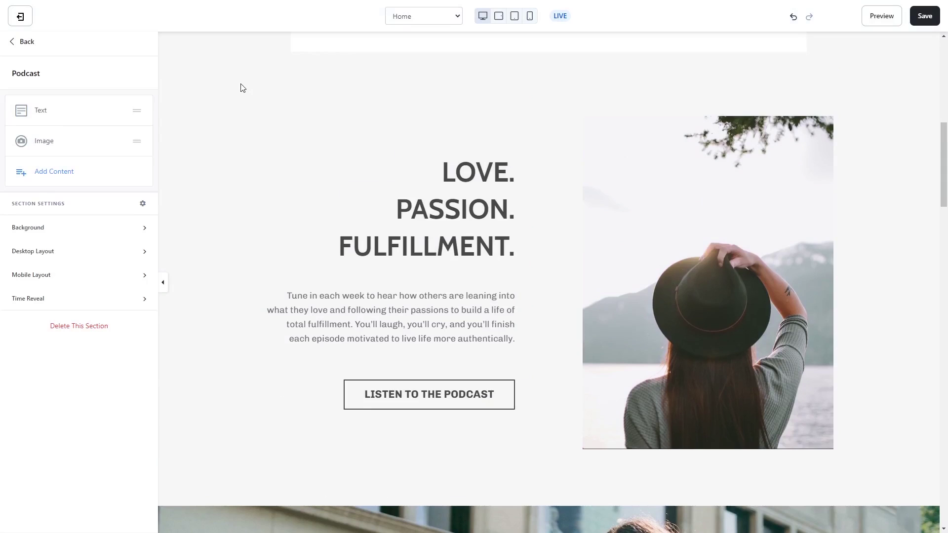
Add a Custom Code content block to Podcast, replacing its placeholder with the Ninja script
click(56, 177)
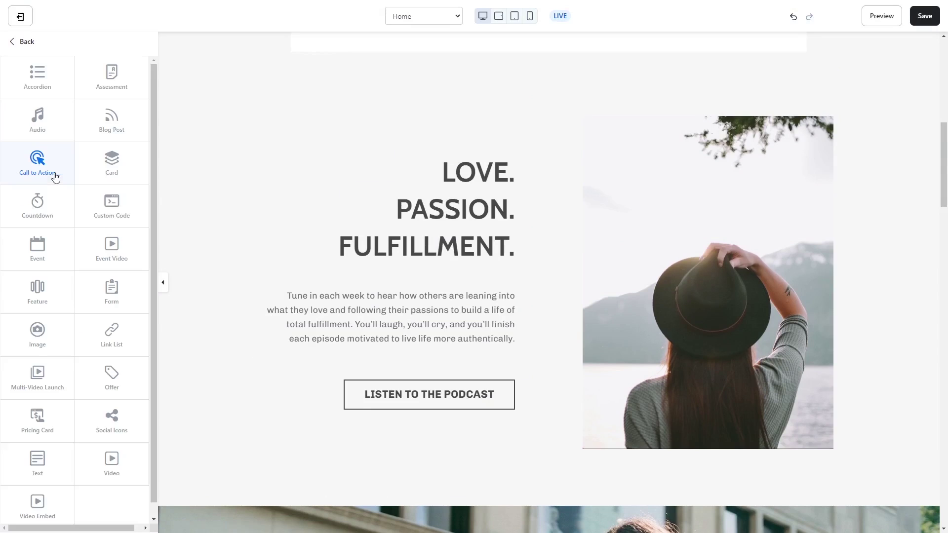
click(106, 208)
click(74, 259)
scroll(114, 198, down, 2)
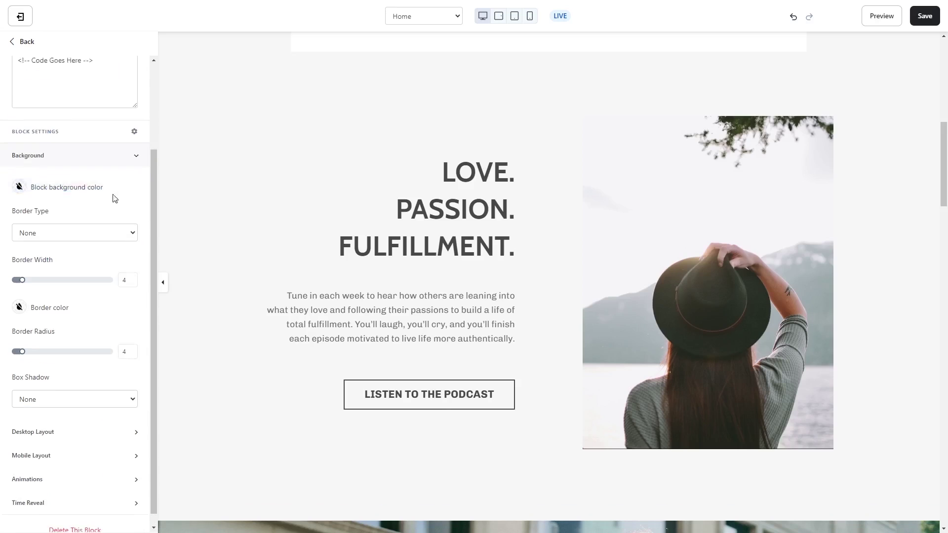
scroll(114, 199, up, 2)
drag(18, 172, 92, 173)
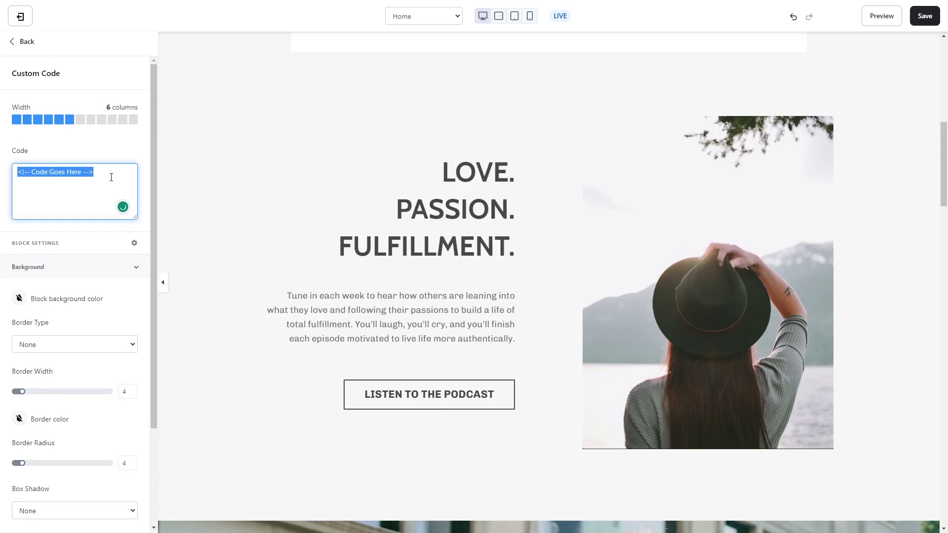
key(ctrl+v)
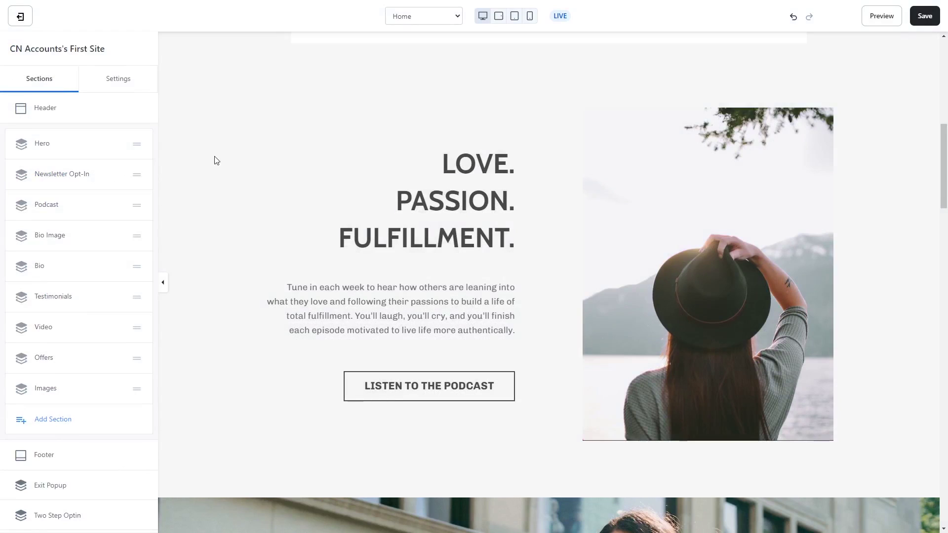
Insert a Custom Code section and replace its placeholder code with the Common Ninja script
click(66, 423)
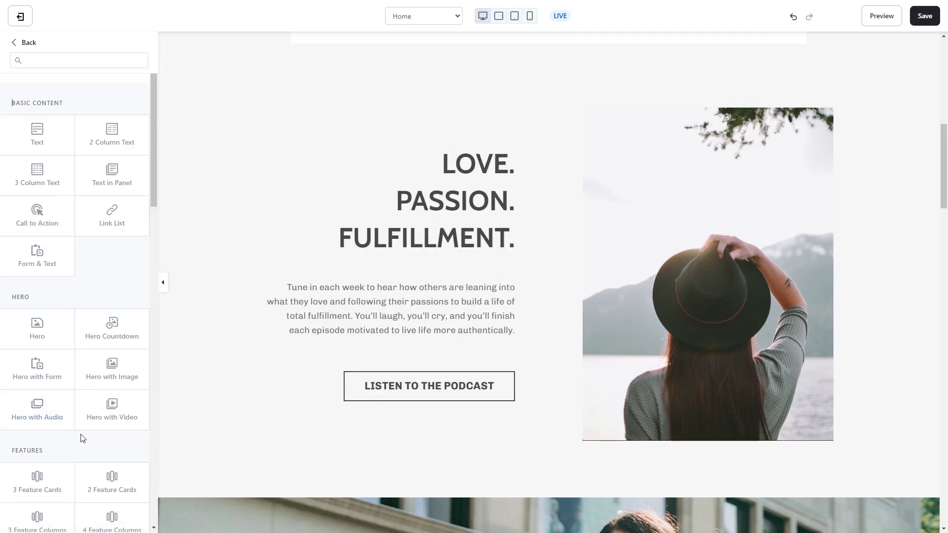
scroll(82, 439, down, 4)
scroll(82, 439, down, 3)
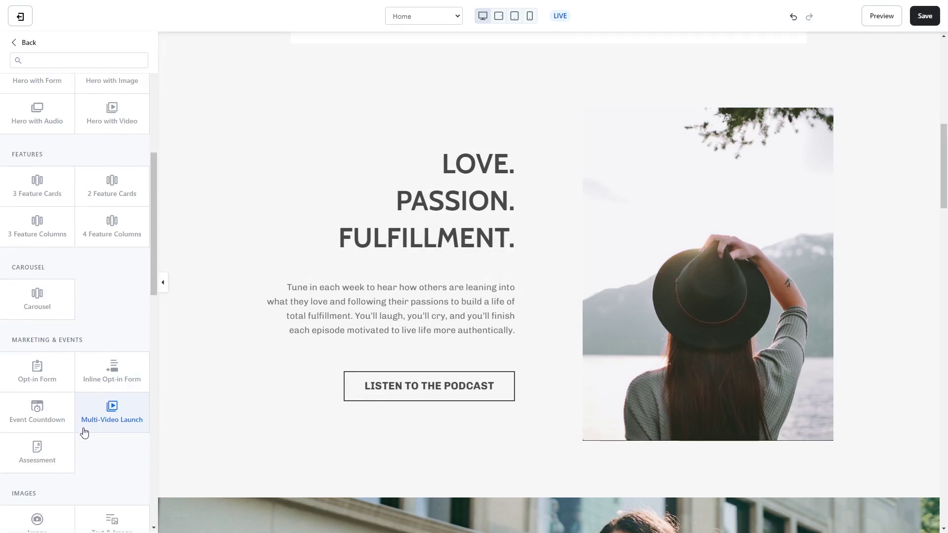
scroll(82, 437, down, 4)
scroll(84, 434, down, 3)
scroll(84, 432, down, 5)
scroll(84, 432, down, 3)
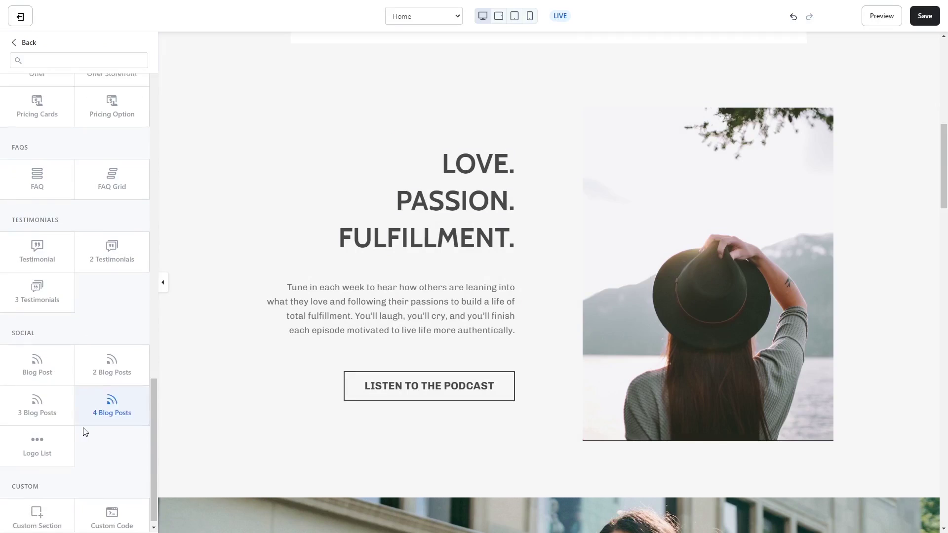
scroll(83, 432, down, 1)
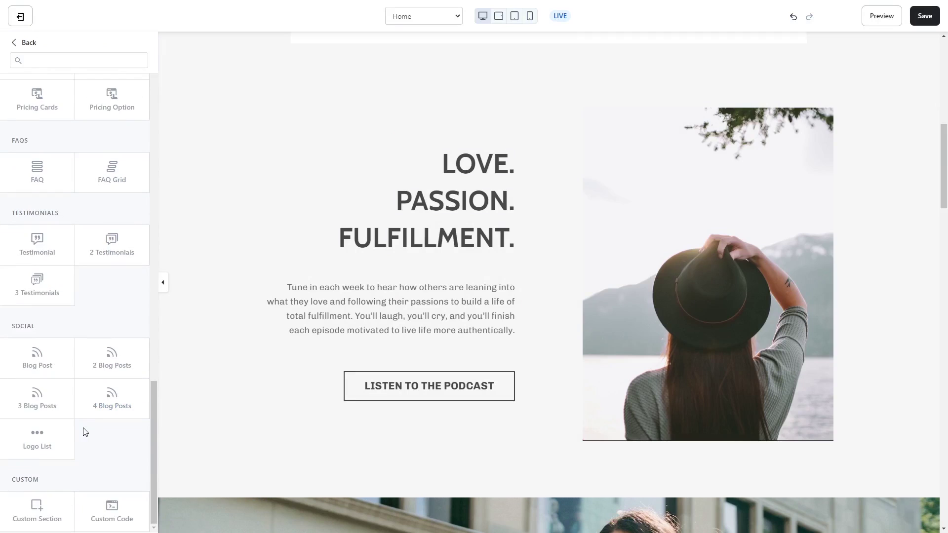
mouse_move(112, 511)
click(111, 505)
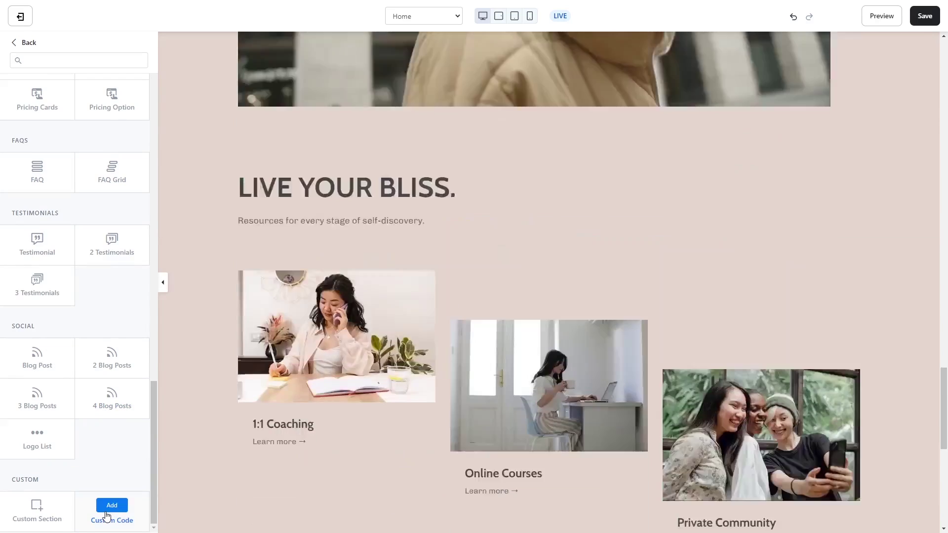
click(112, 506)
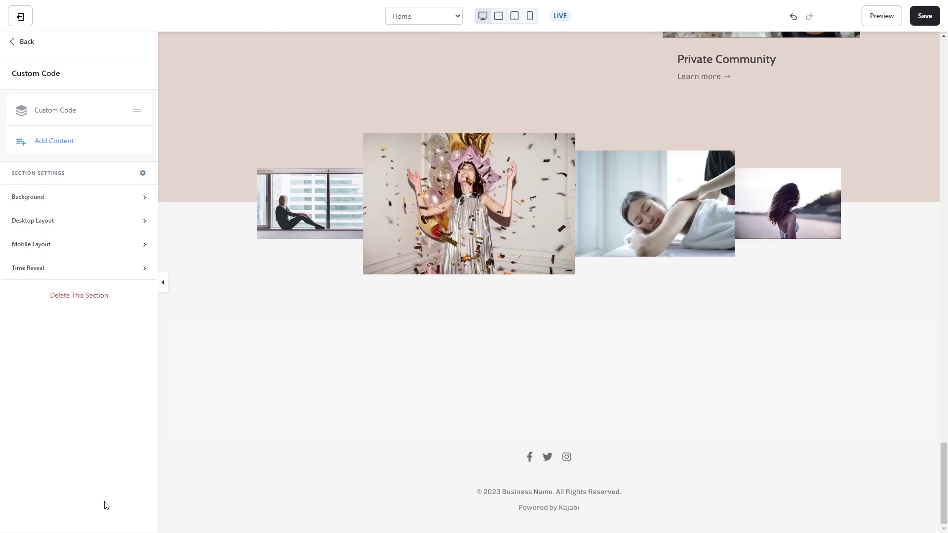
mouse_move(549, 381)
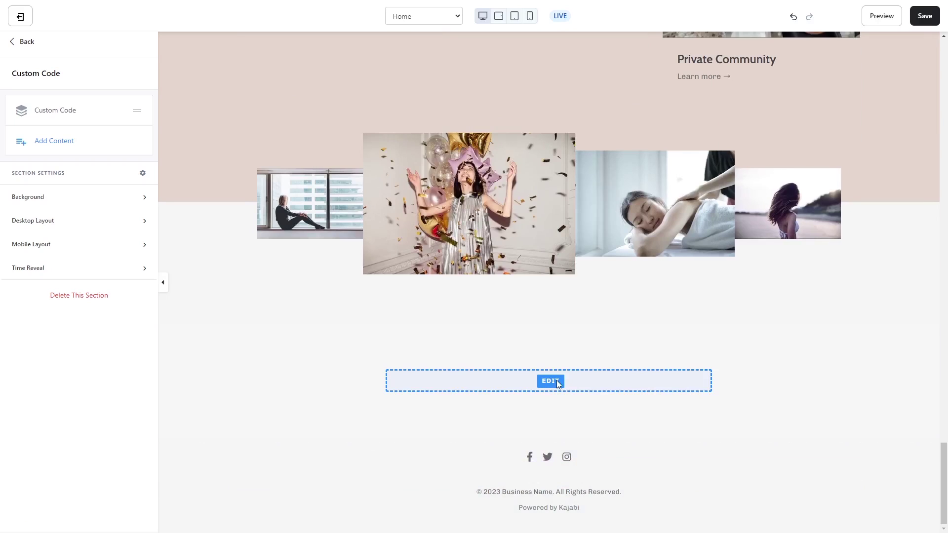
click(550, 381)
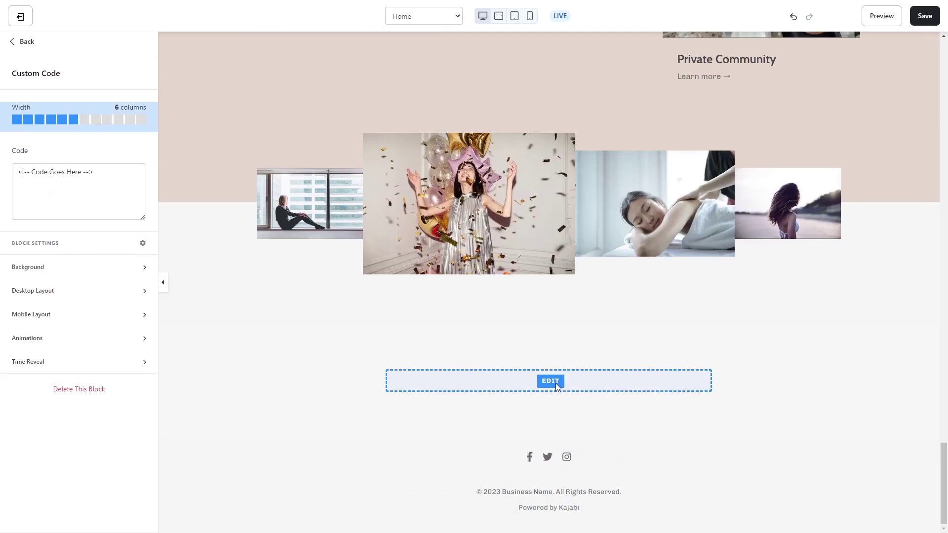
triple_click(103, 178)
key(ctrl+v)
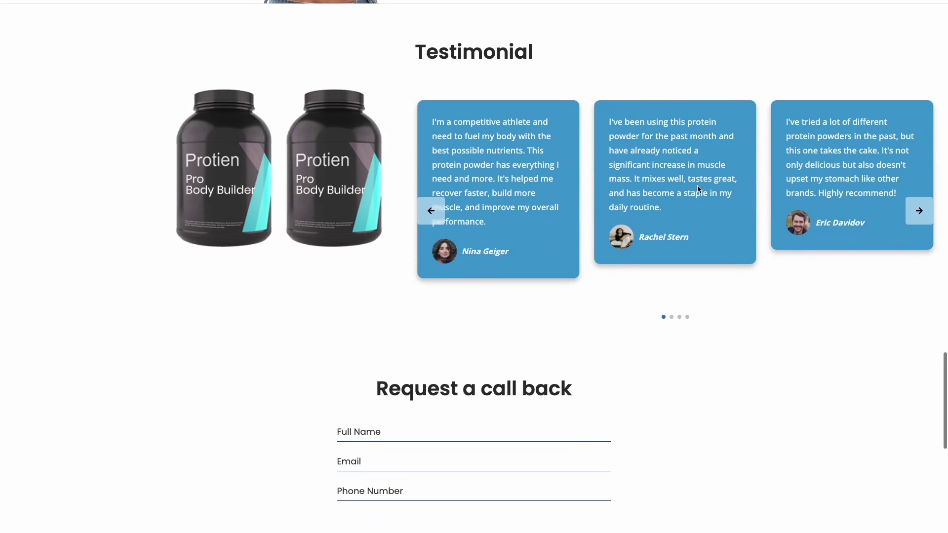
Advance the protein powder testimonials slider by two slides
click(920, 222)
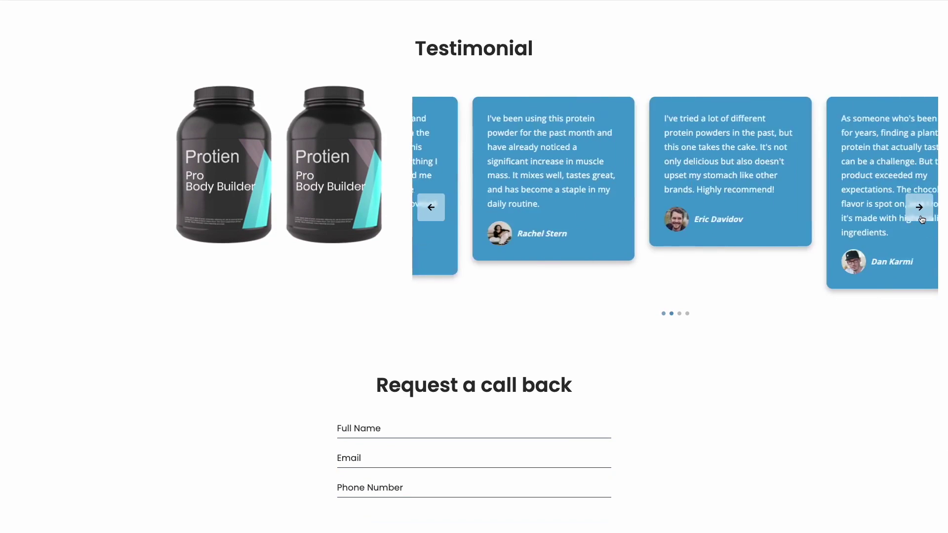
click(921, 217)
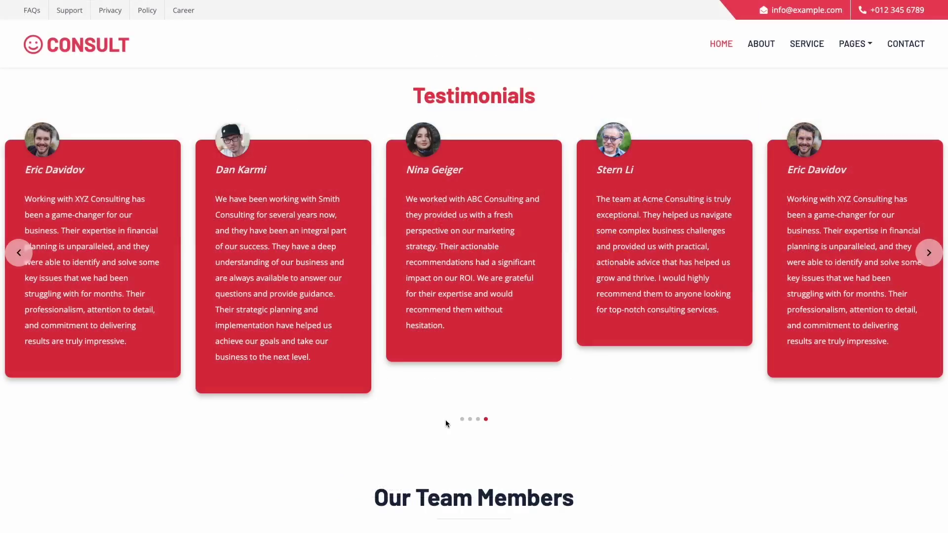